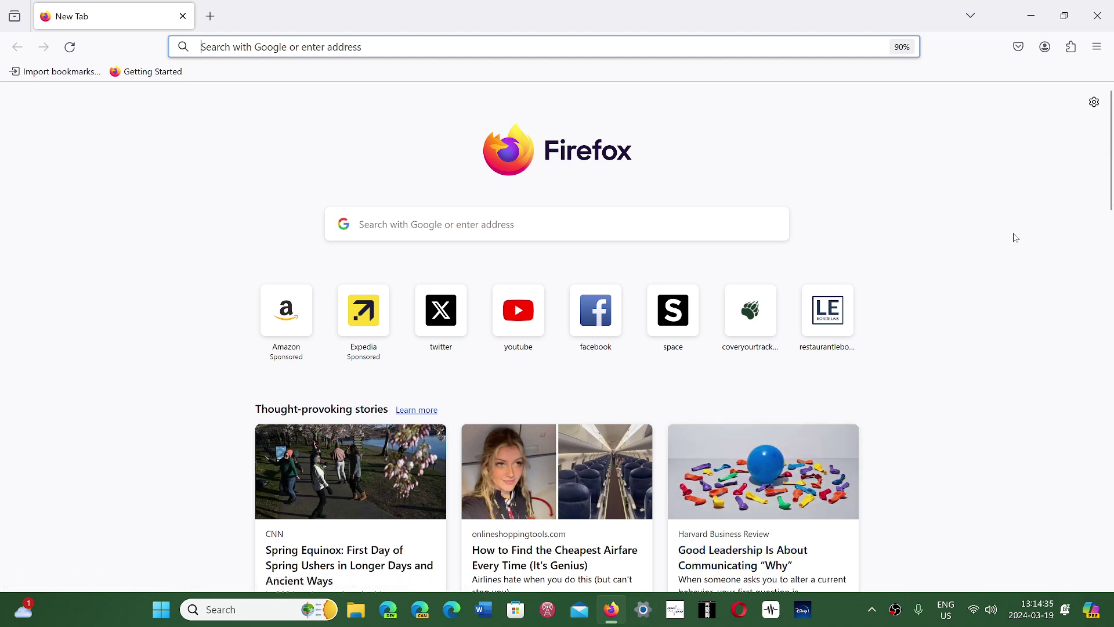
Show the About Firefox window via Help to confirm version 124.0 (64-bit) is current
left_click(1098, 48)
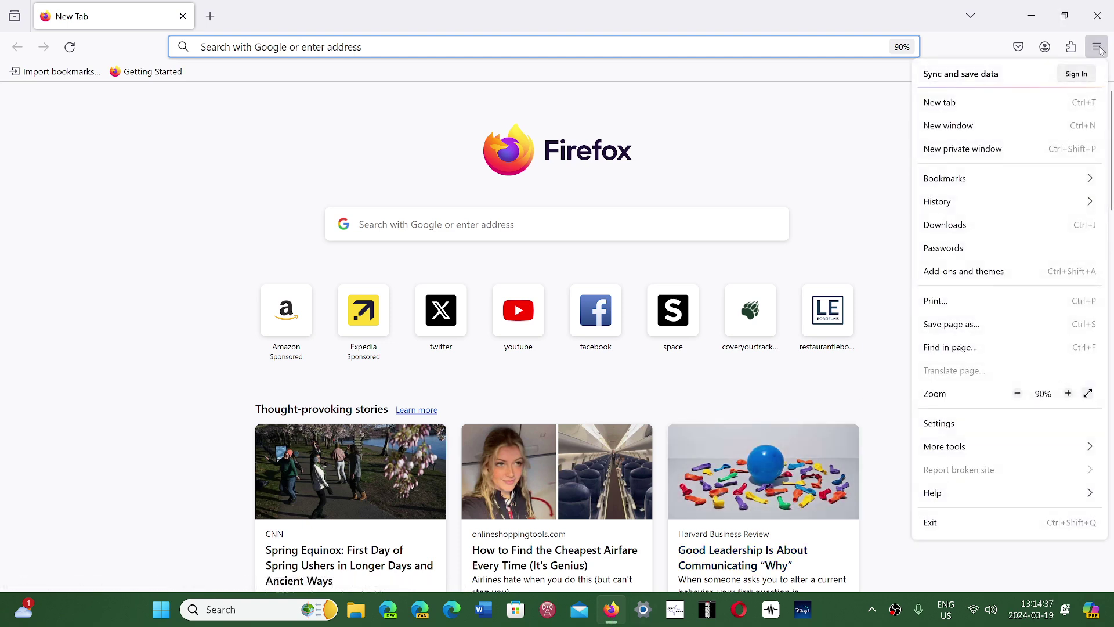
left_click(948, 497)
left_click(933, 247)
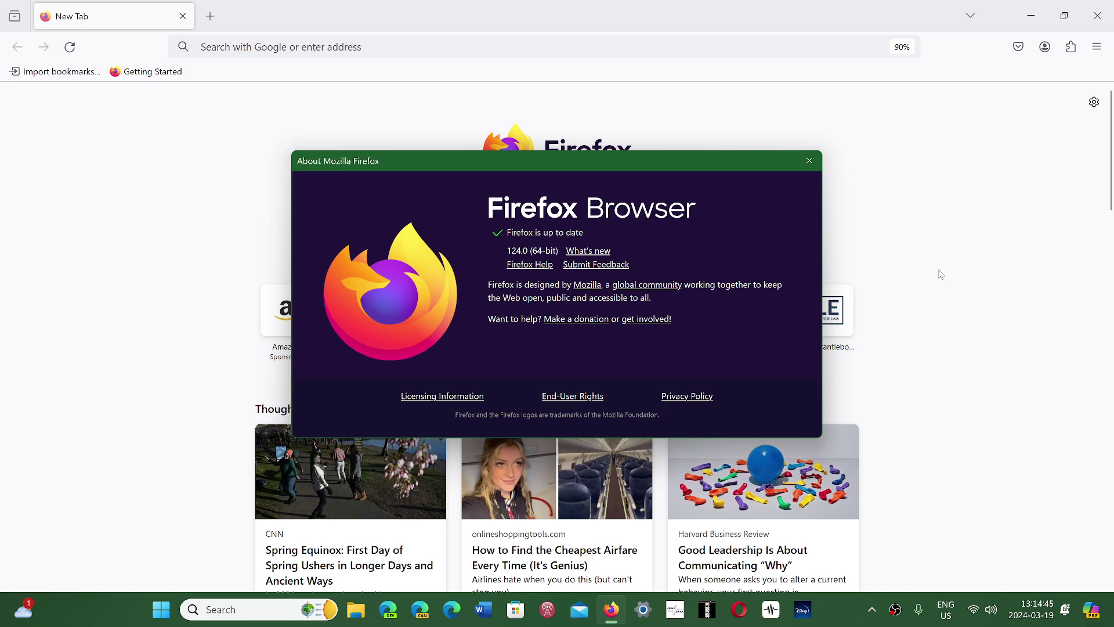
Close the About Mozilla Firefox window to return to the new tab page
left_click(811, 162)
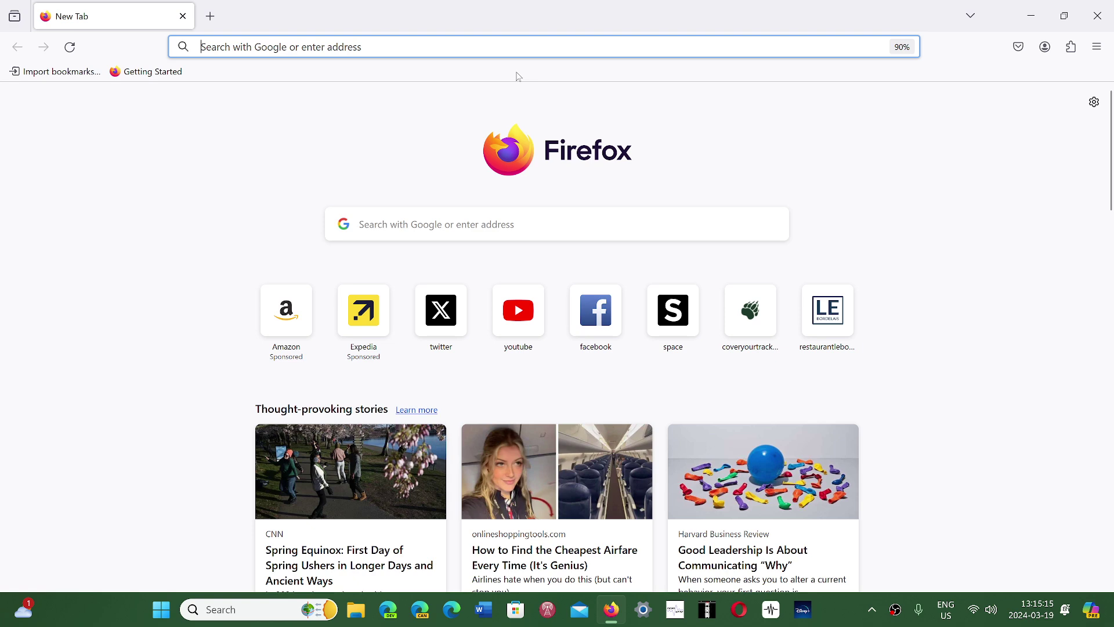
Open two more New Tabs from the tab strip, leaving three new tabs open
left_click(210, 16)
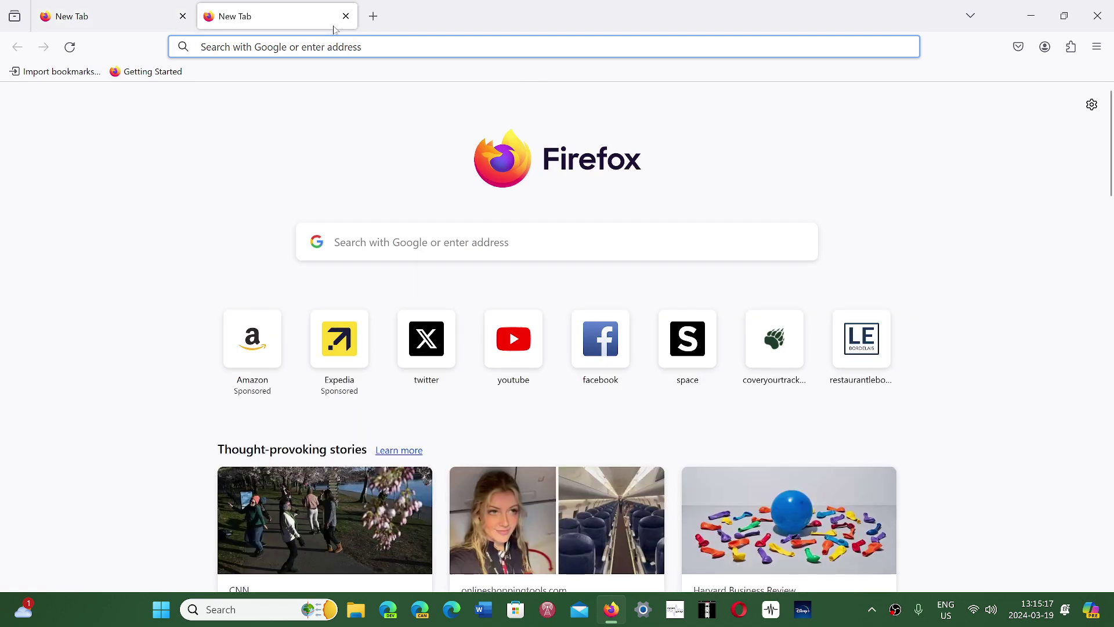
left_click(373, 16)
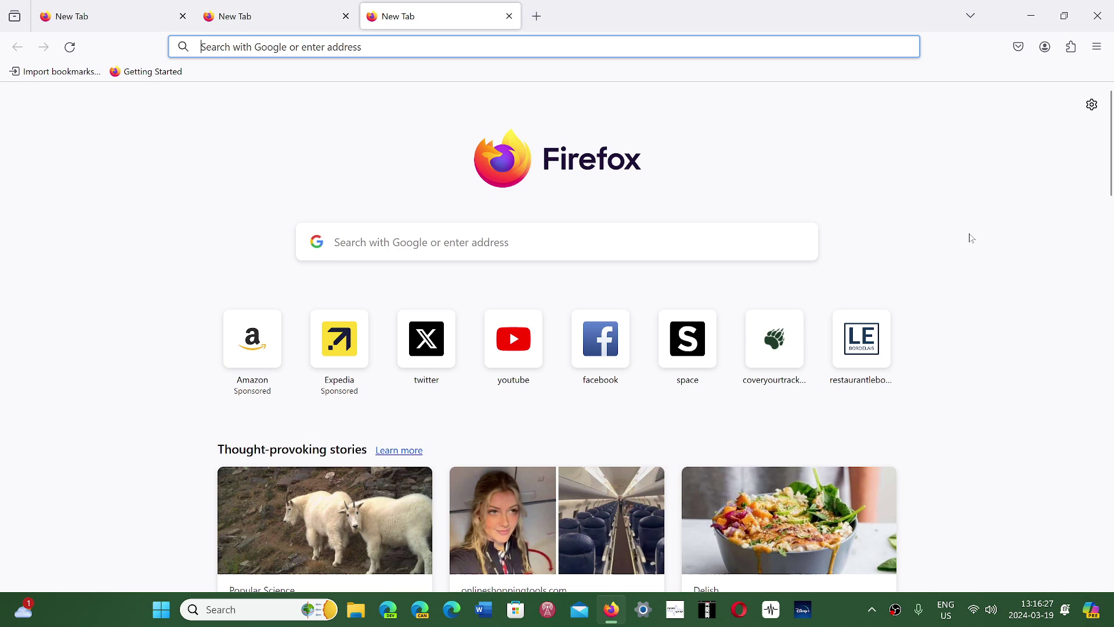
Close the Firefox window to reveal the Windows desktop and taskbar
left_click(1098, 15)
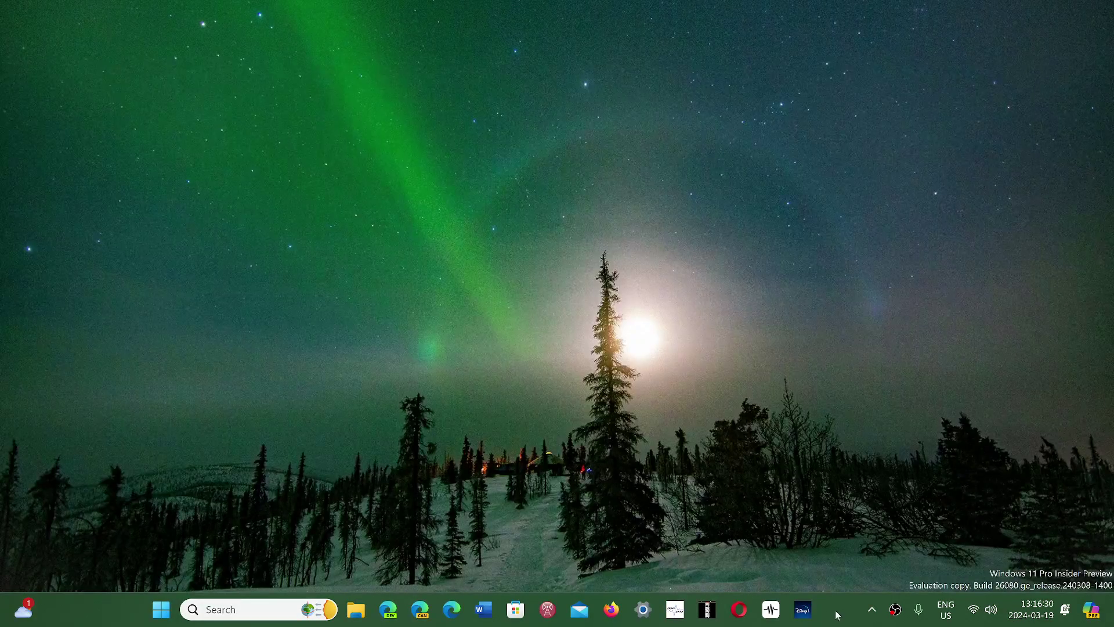